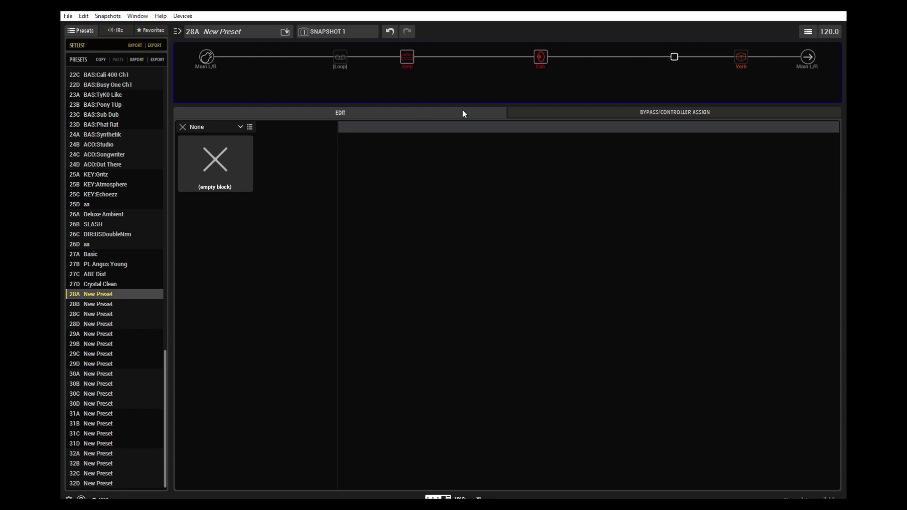
Load preset 25D and bypass its first reverb block.
click(112, 203)
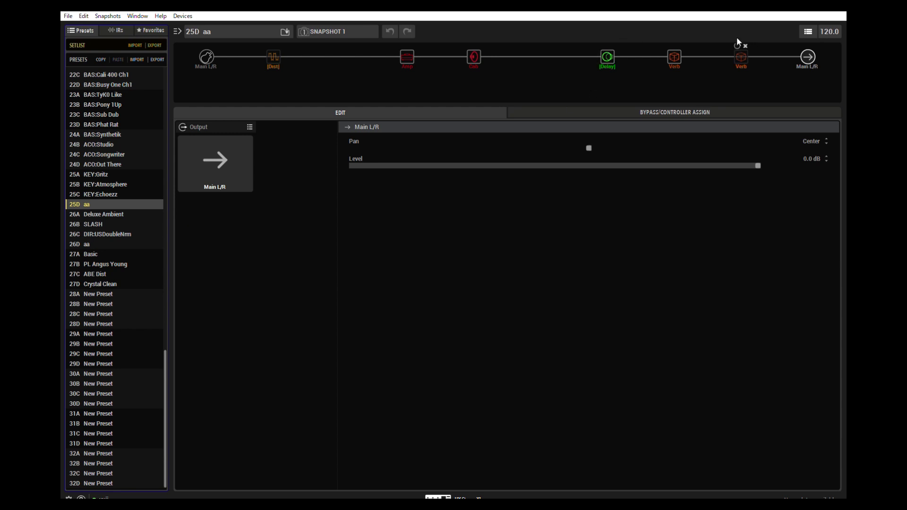
click(670, 45)
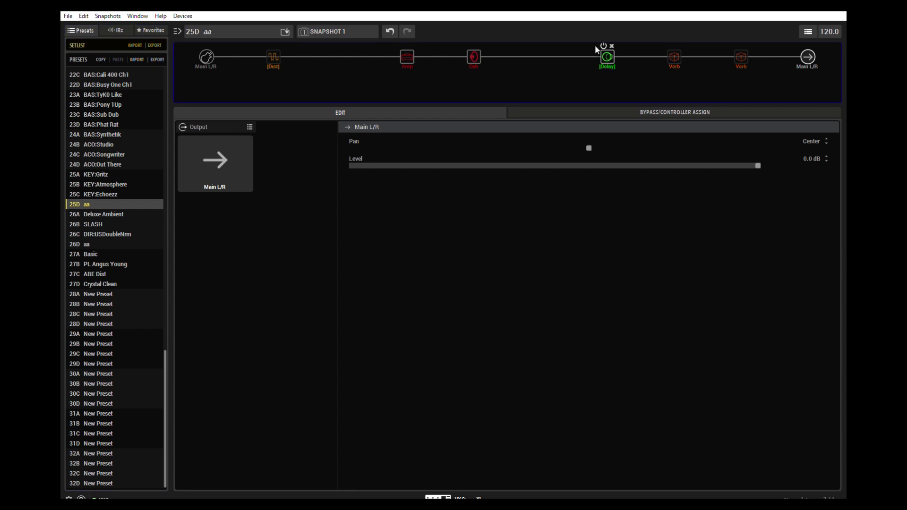
Examine the amp block's parameters and browse the guitar amp models around Cali IV Lead.
click(472, 57)
click(390, 63)
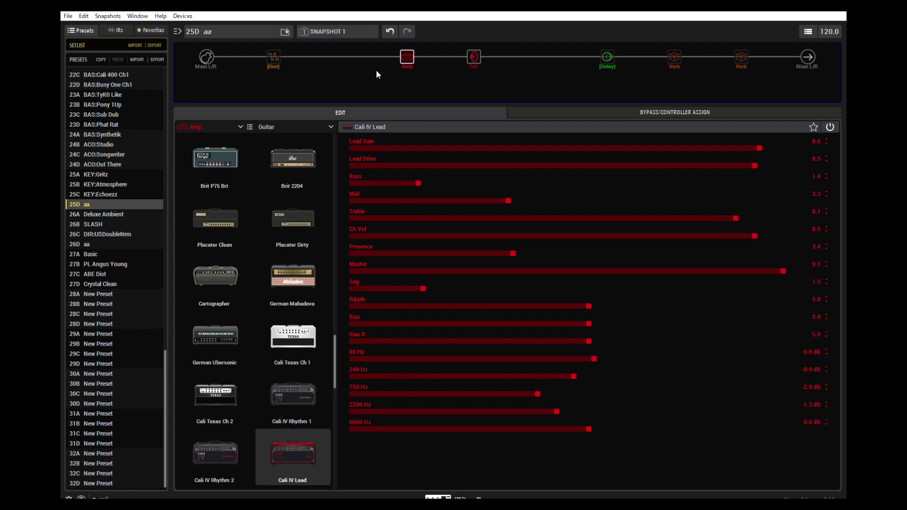
drag(336, 351, 334, 274)
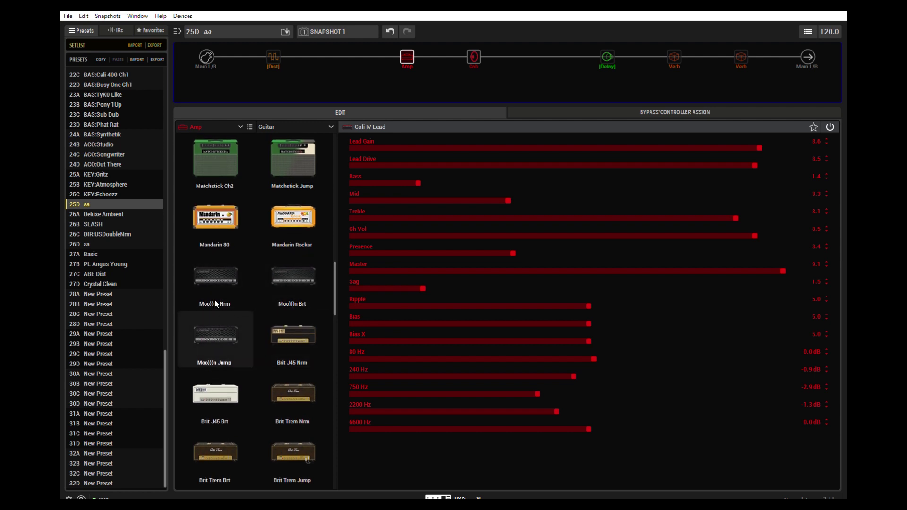
drag(335, 282, 339, 329)
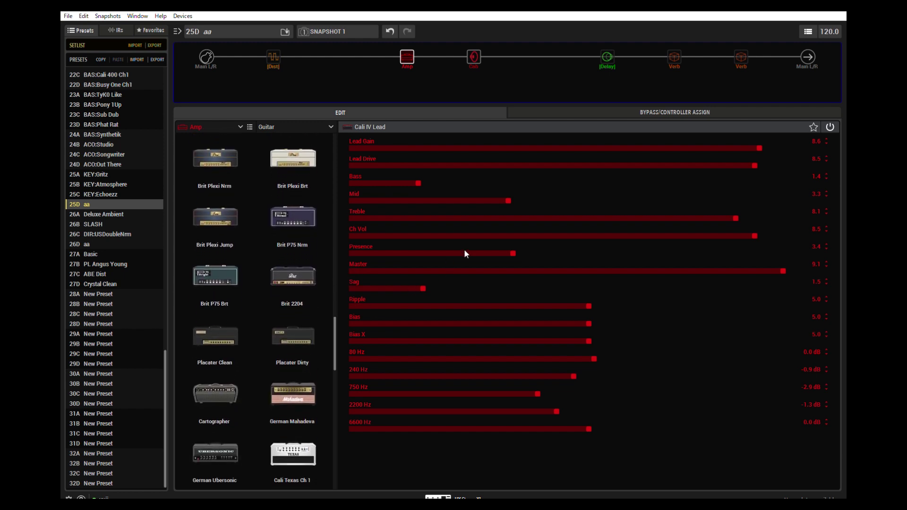
drag(335, 330, 334, 373)
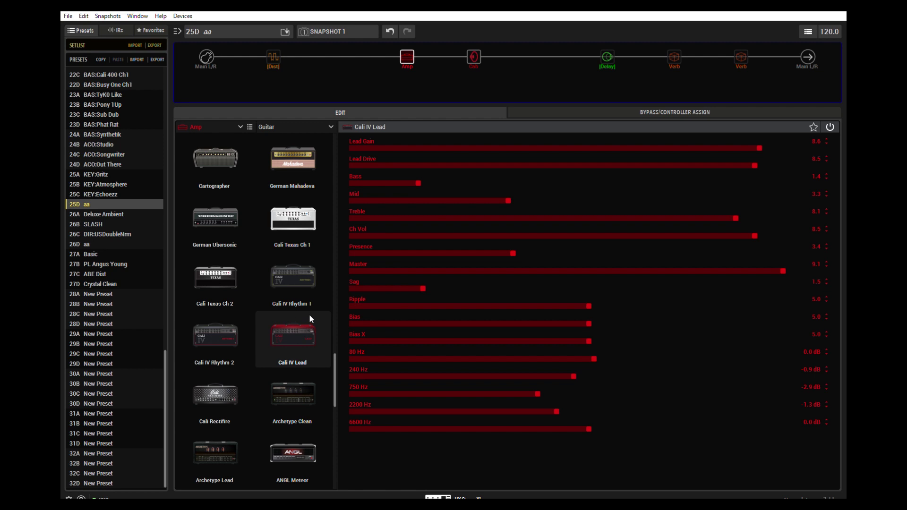
click(284, 331)
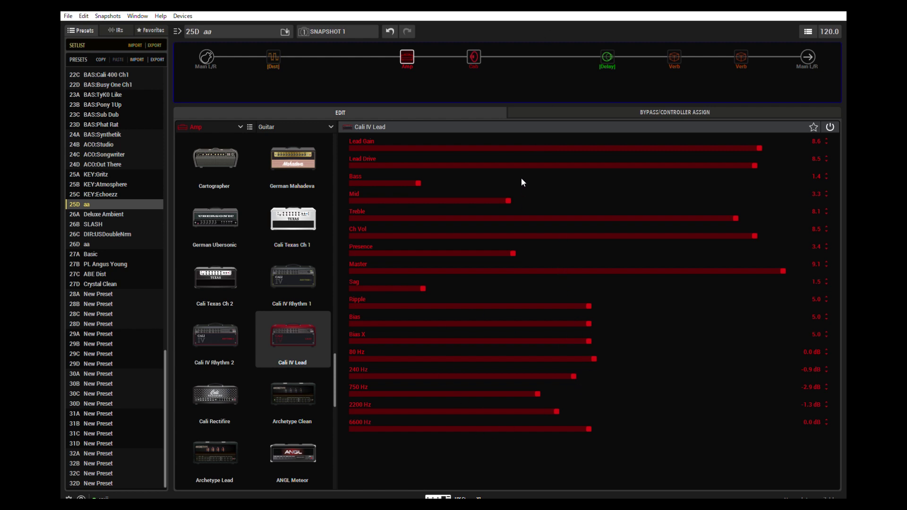
Examine the dual cab block, comparing the microphone, pan and delay settings of 4x12 Cali V30 and 4x12 MOO)))N T75.
click(474, 54)
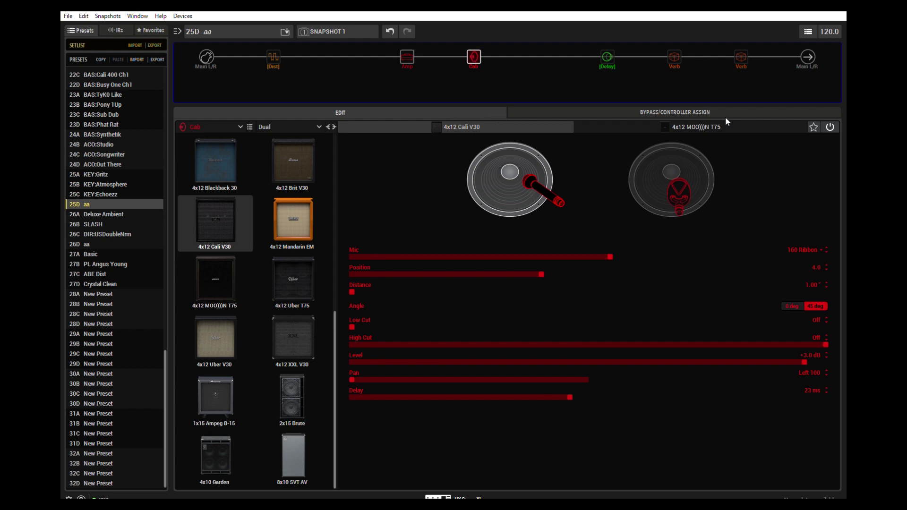
click(711, 128)
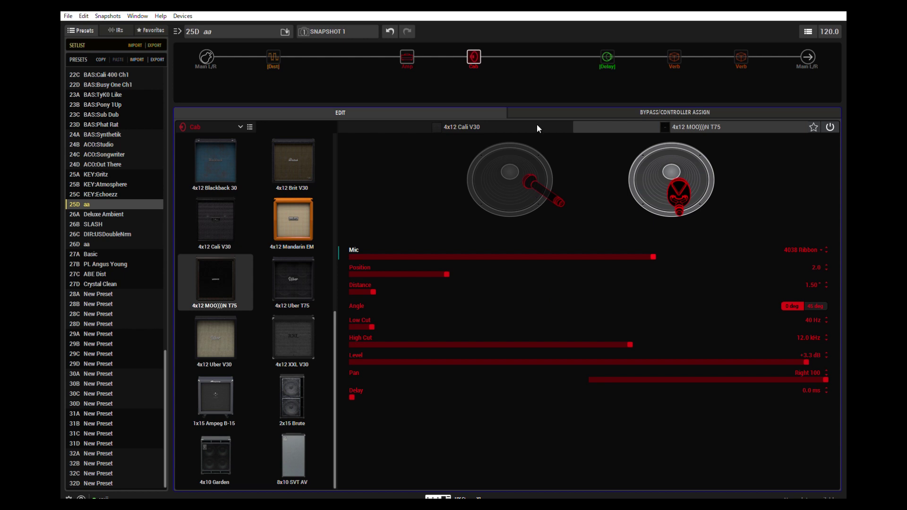
click(517, 203)
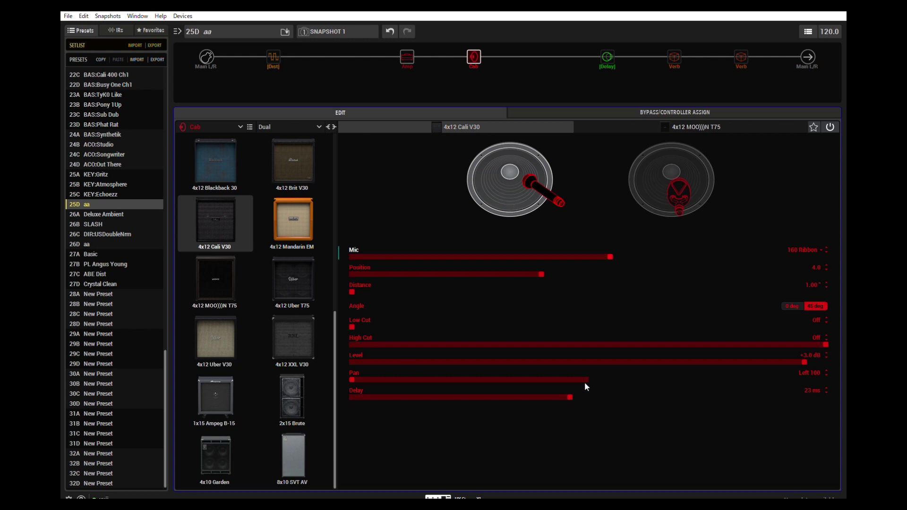
drag(570, 387, 524, 387)
Turn on the last reverb block in the chain, which uses the Dynamic Ambience model.
click(674, 56)
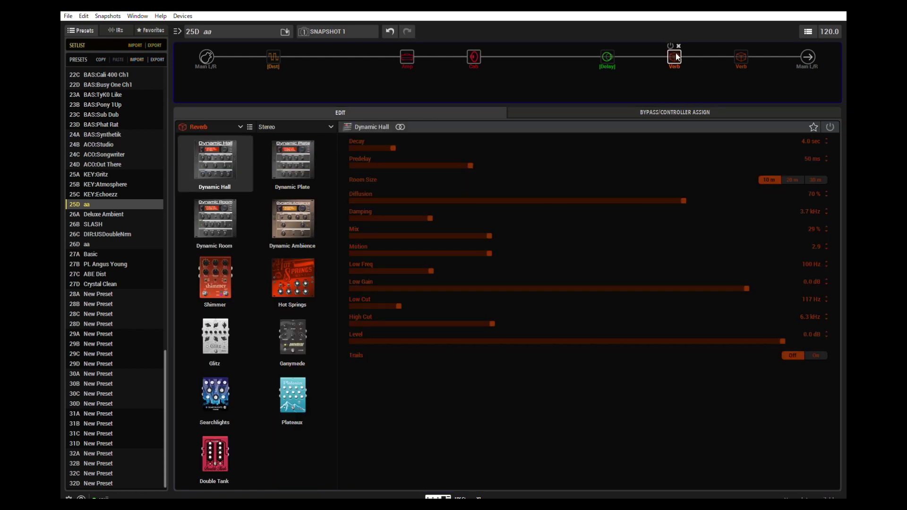
click(741, 55)
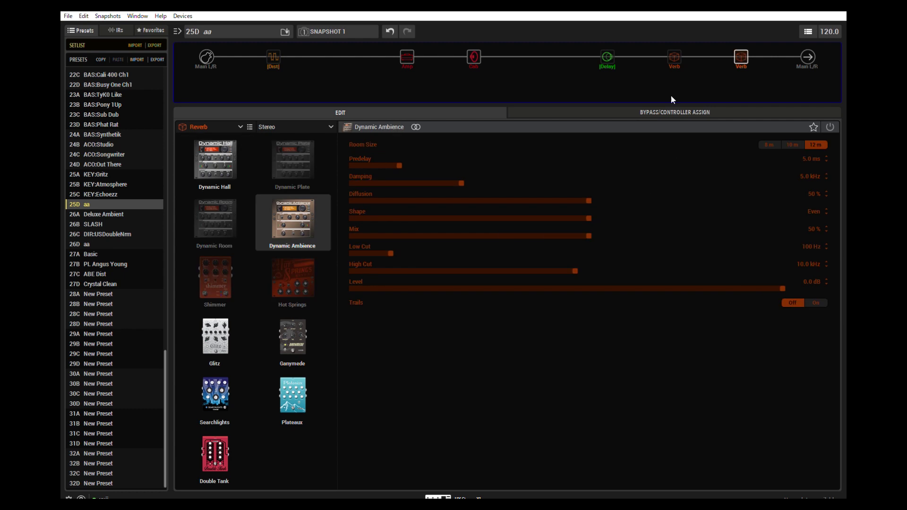
click(737, 36)
click(311, 223)
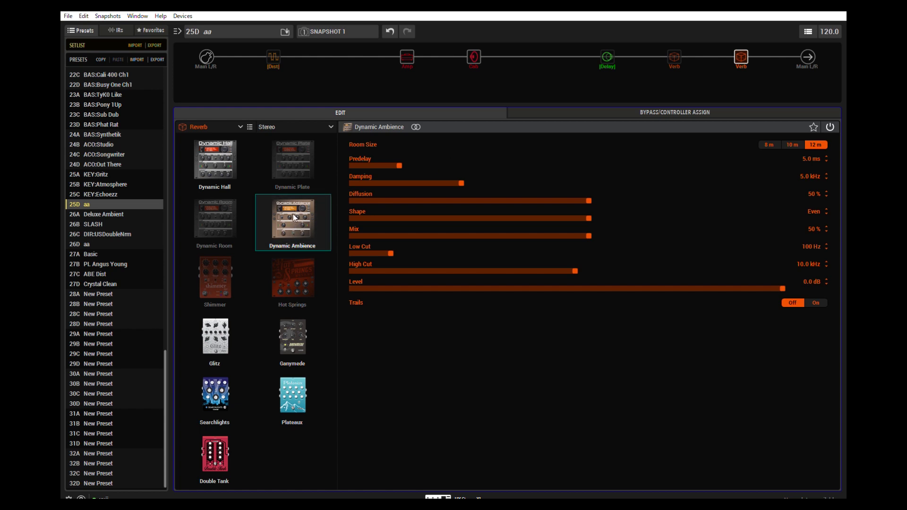
Compare Dynamic Ambience room sizes of 8 m and 12 m, finishing on 12 m.
click(763, 139)
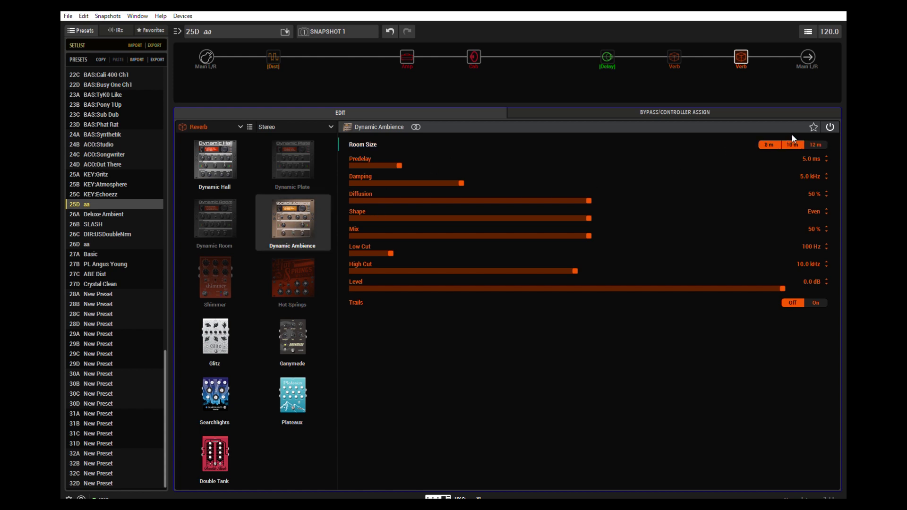
click(773, 144)
click(816, 144)
click(770, 144)
click(815, 143)
click(768, 143)
click(815, 144)
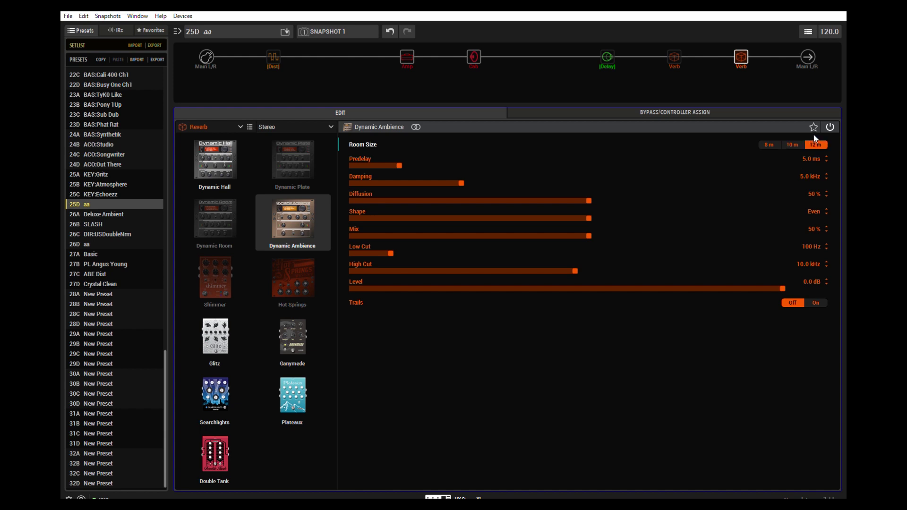
click(815, 139)
Set the Dynamic Ambience mix to 60 %.
drag(596, 226, 671, 231)
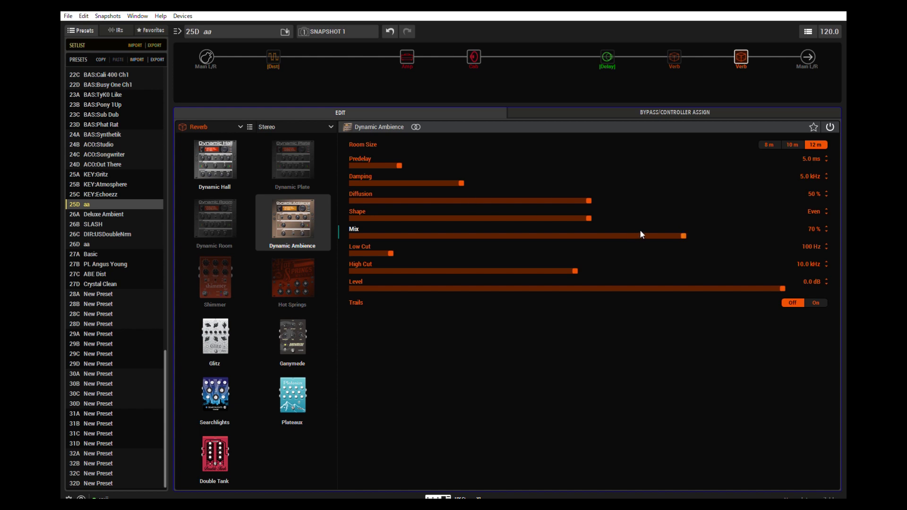
mouse_move(647, 235)
mouse_down()
mouse_move(655, 230)
mouse_move(640, 239)
mouse_up()
Switch the reverb model browser between text list and picture view, ending in picture view.
click(236, 125)
click(249, 121)
click(240, 118)
click(240, 118)
click(250, 118)
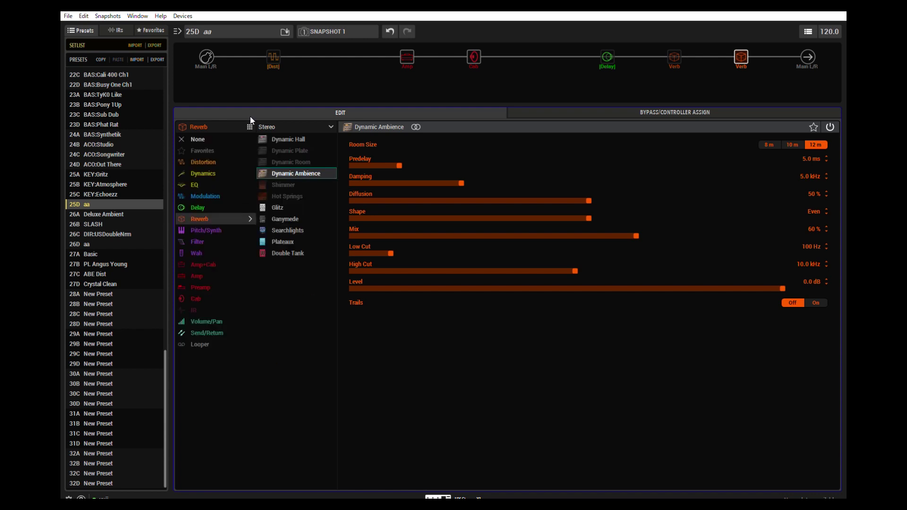
click(249, 118)
click(250, 119)
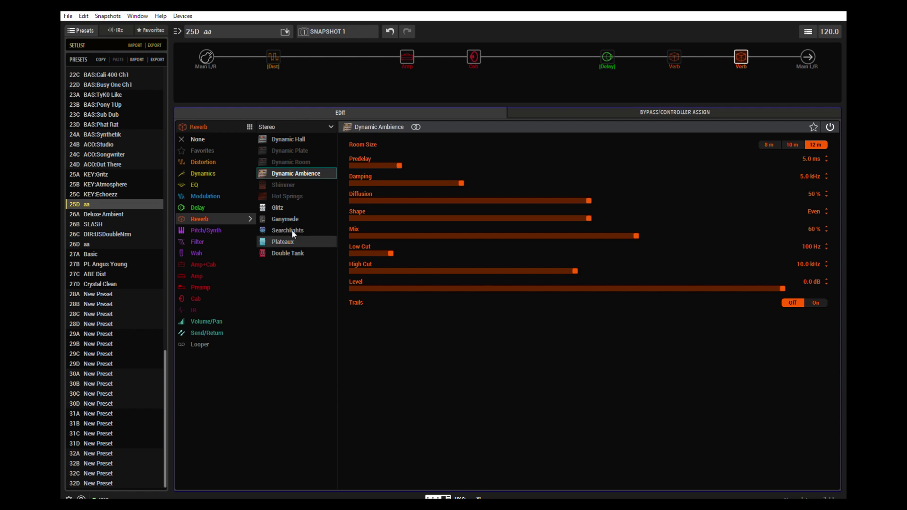
click(250, 125)
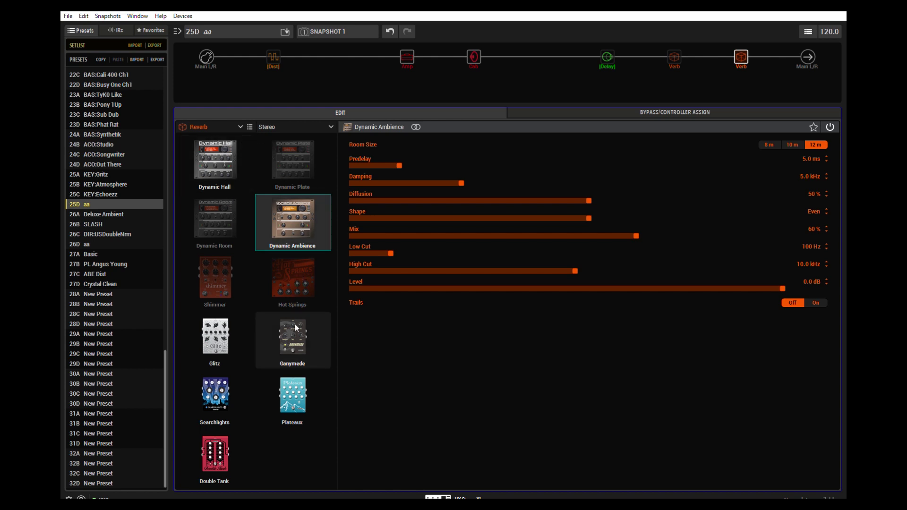
click(250, 126)
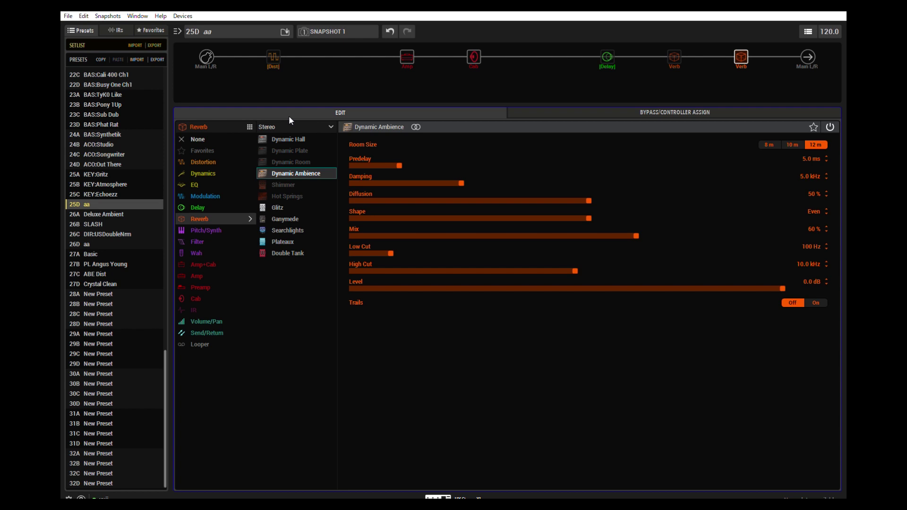
click(250, 125)
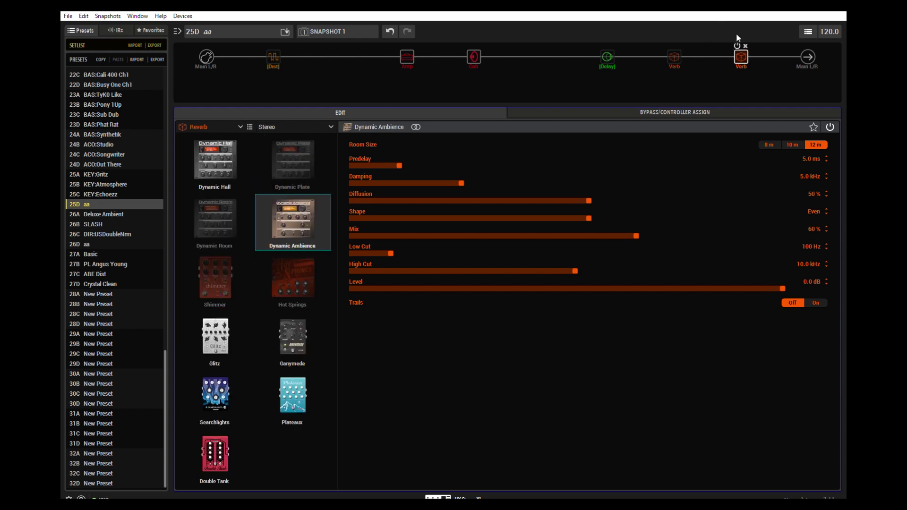
Bypass the Dynamic Ambience reverb and turn on the Dynamic Hall reverb block before it.
click(737, 44)
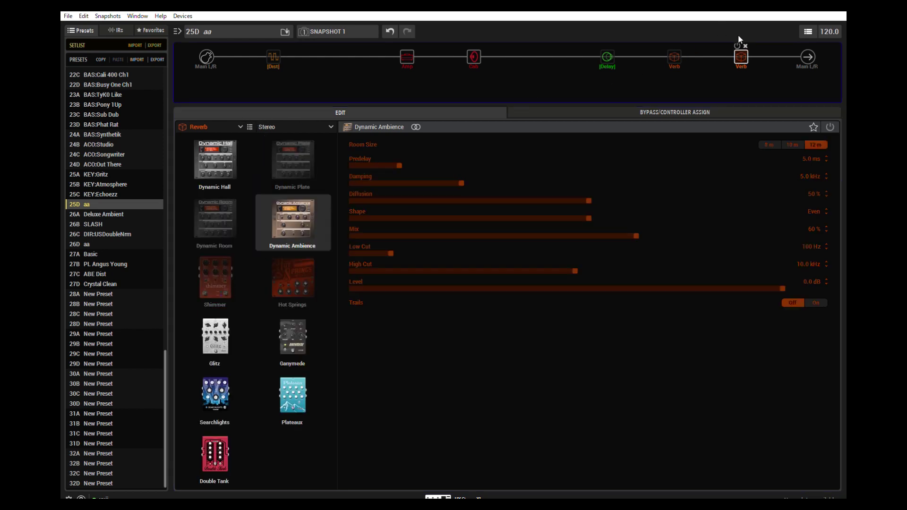
click(674, 55)
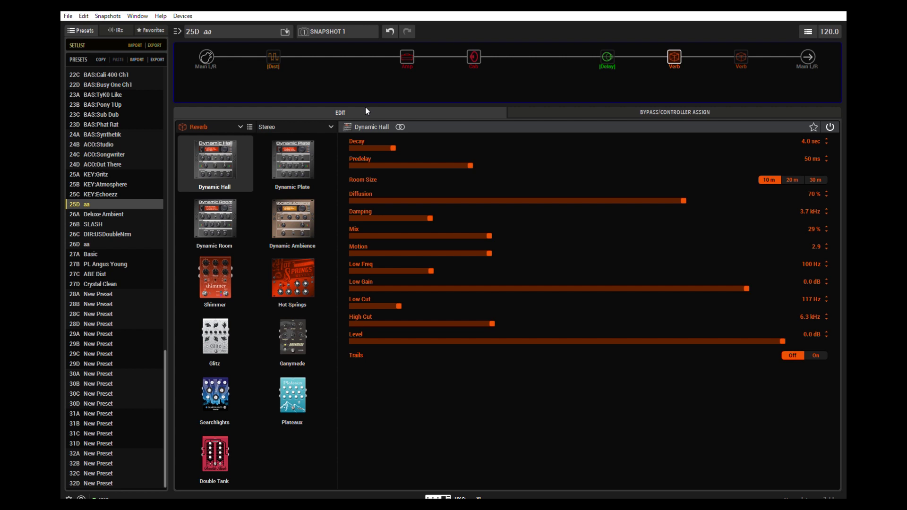
Change the active reverb model to Dynamic Plate and set its decay to 4.0 sec.
click(293, 161)
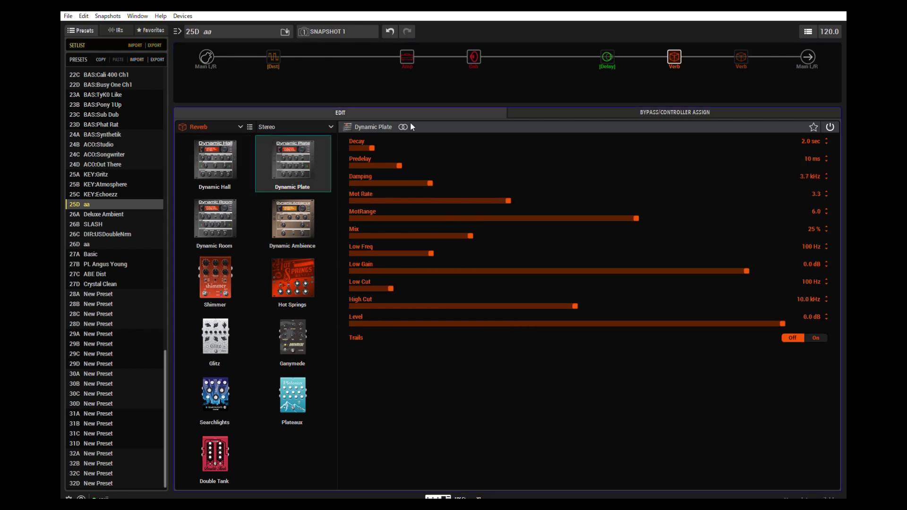
scroll(388, 137, up, 7)
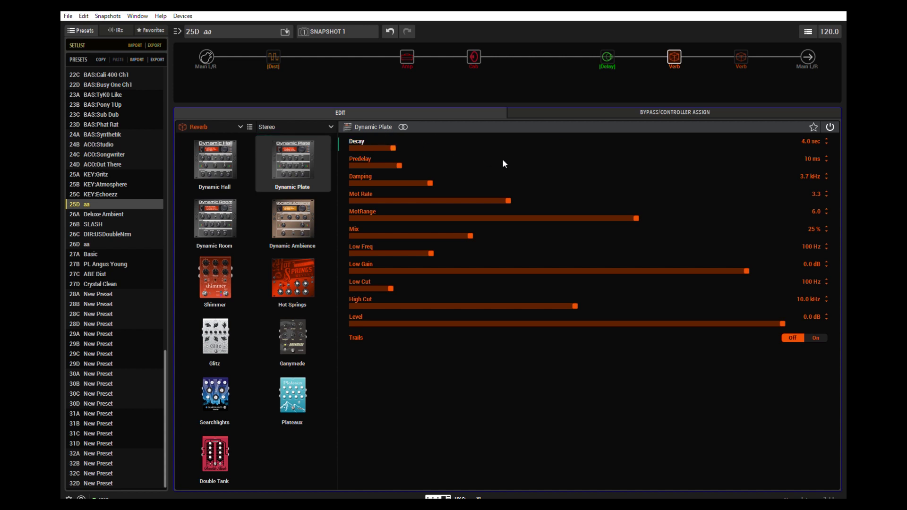
Select the Vintage Digital delay block and bypass it.
click(472, 56)
click(606, 55)
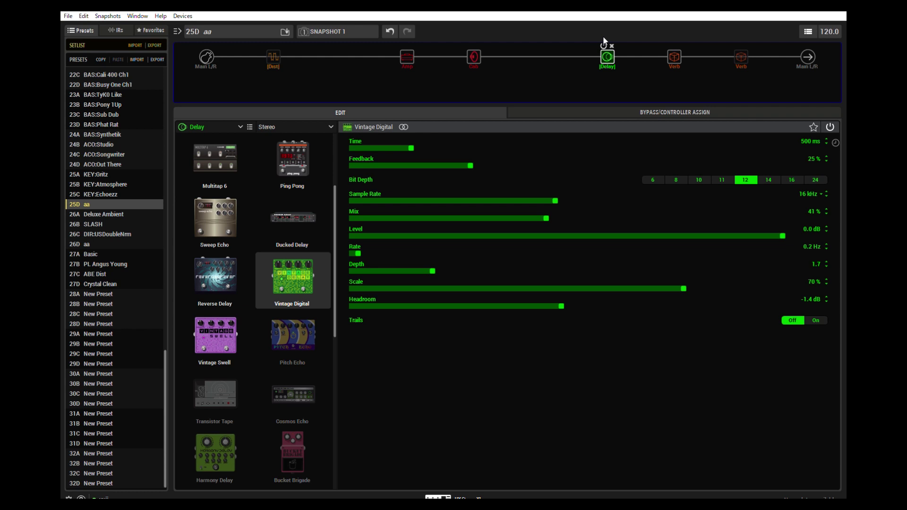
click(603, 39)
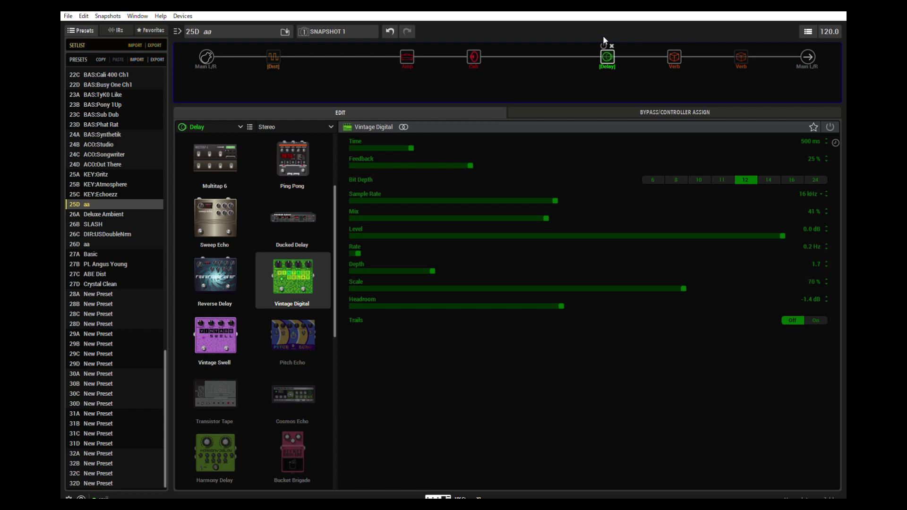
Compare the amp and distortion blocks' settings, and turn on the Teemah! distortion in front of the amp.
click(408, 55)
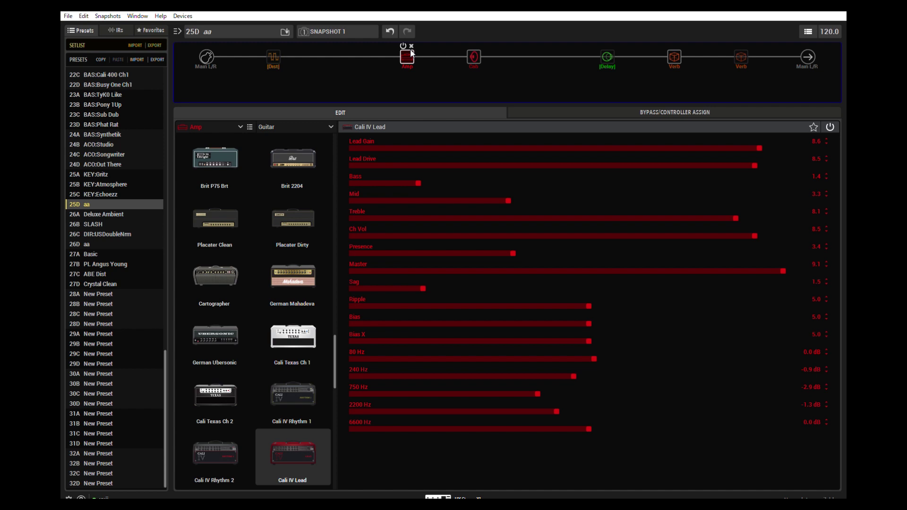
mouse_move(300, 59)
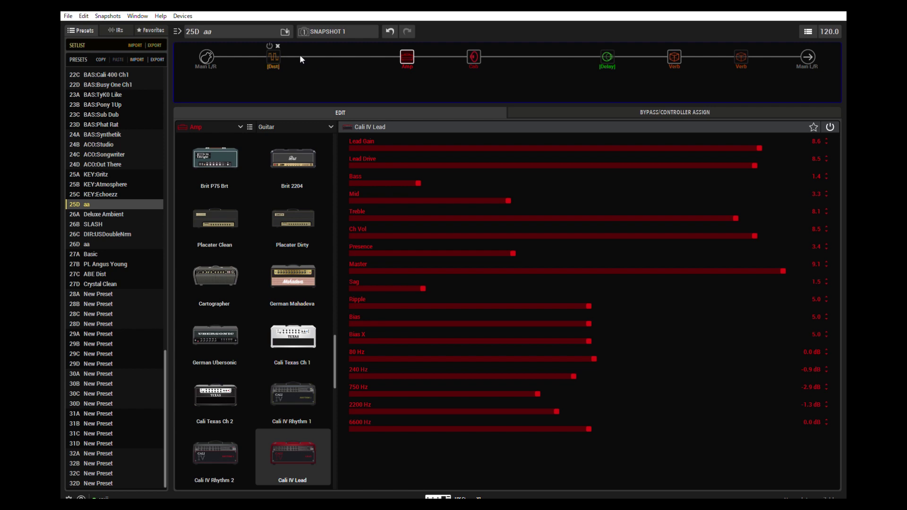
click(272, 53)
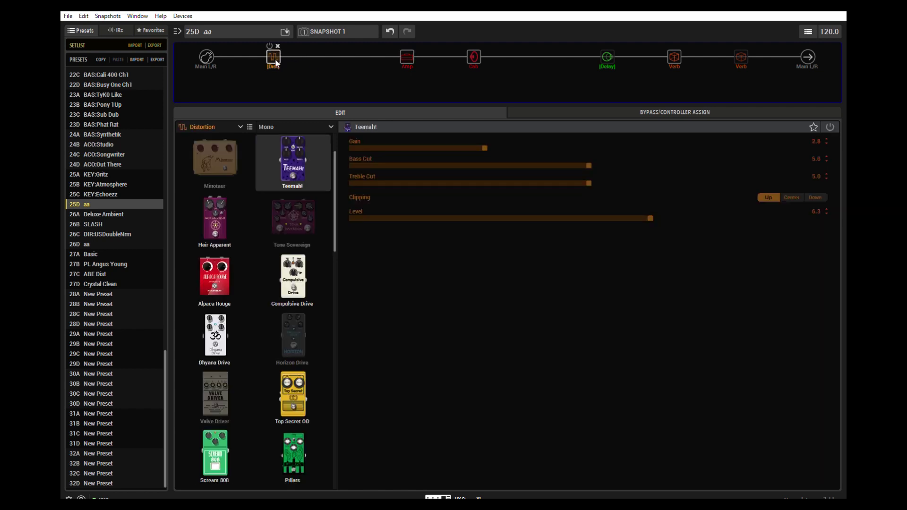
click(407, 54)
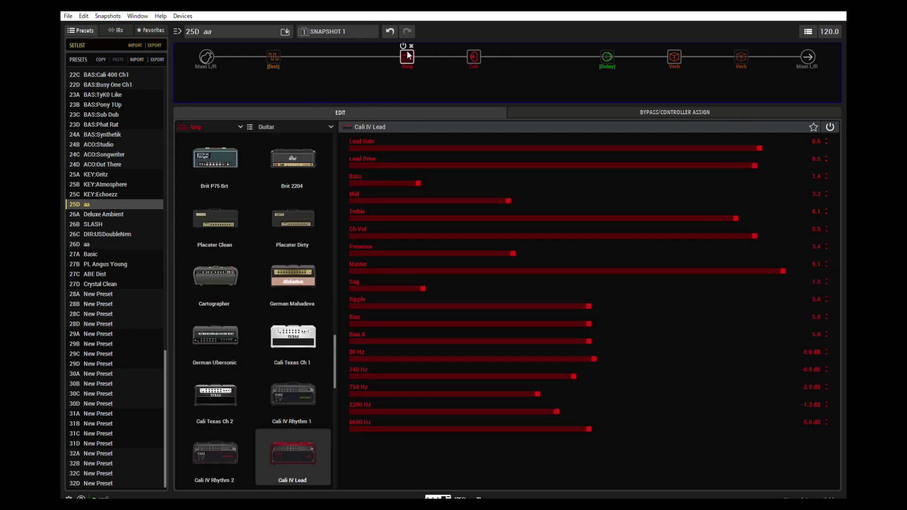
click(273, 52)
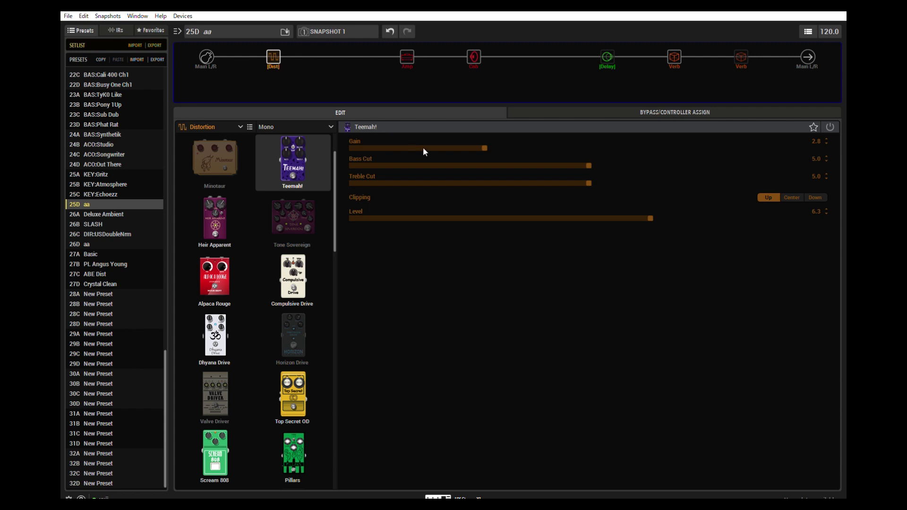
mouse_move(275, 43)
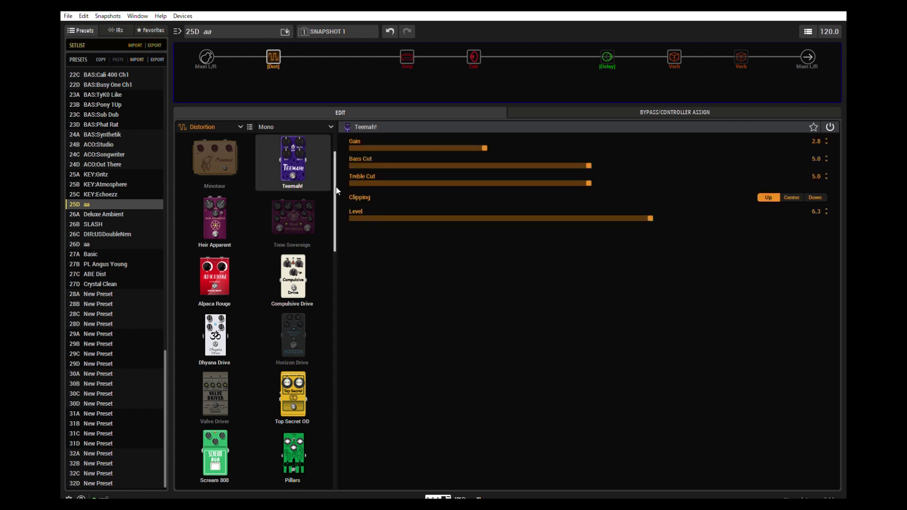
scroll(336, 188, up, 1)
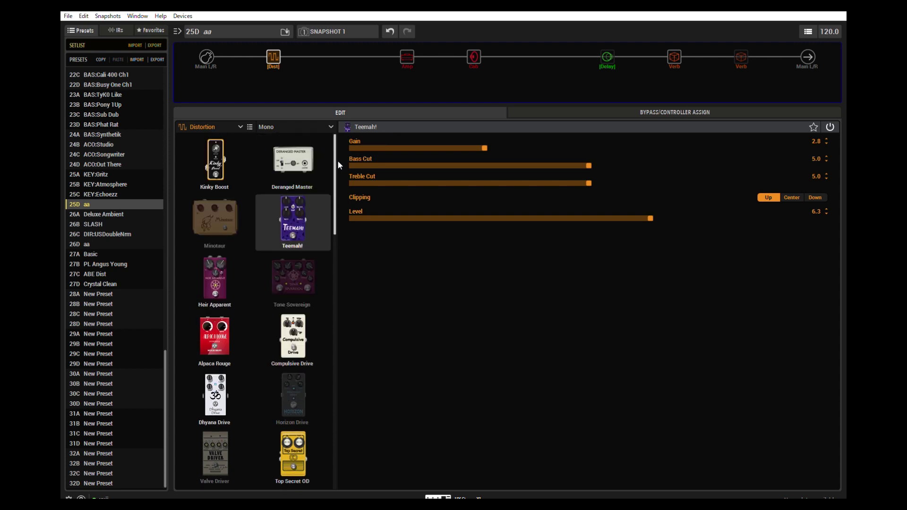
Set the Teemah! gain to 2.1 and bypass the distortion block.
click(451, 140)
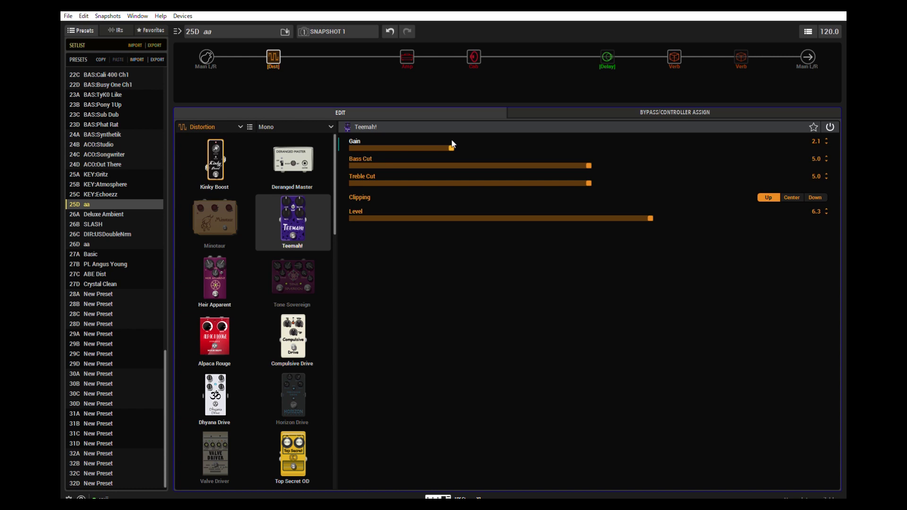
click(270, 47)
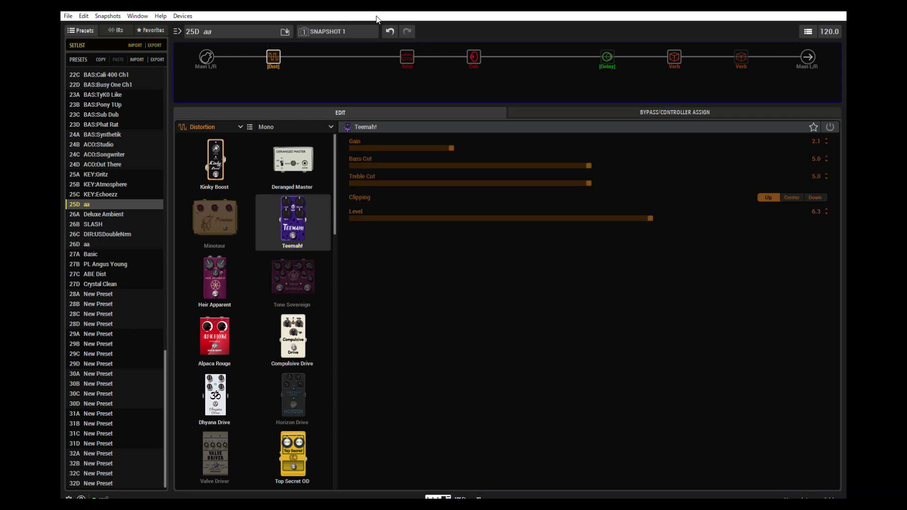